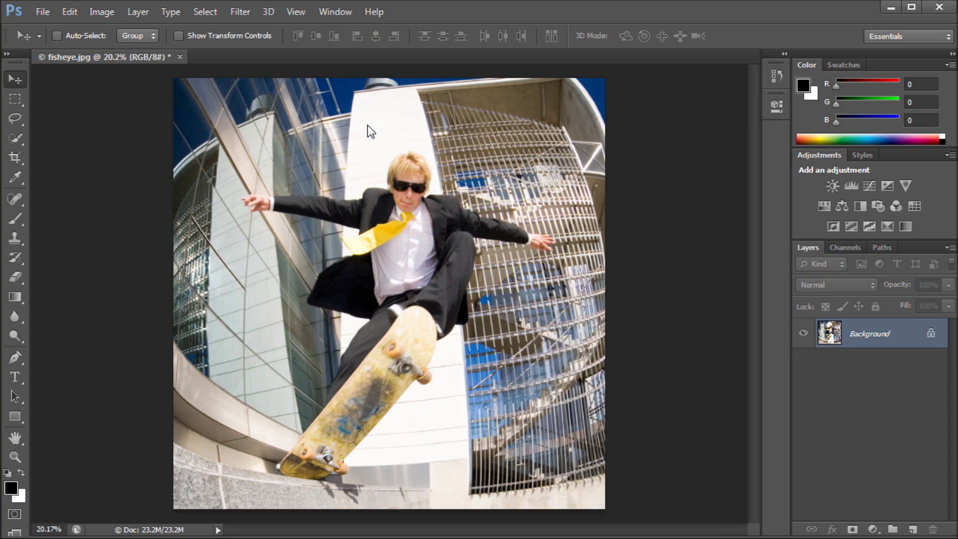
Step: Launch Filter > Adaptive Wide Angle on fisheye.jpg, which opens with Fisheye correction at 16.68 mm
left_click(240, 11)
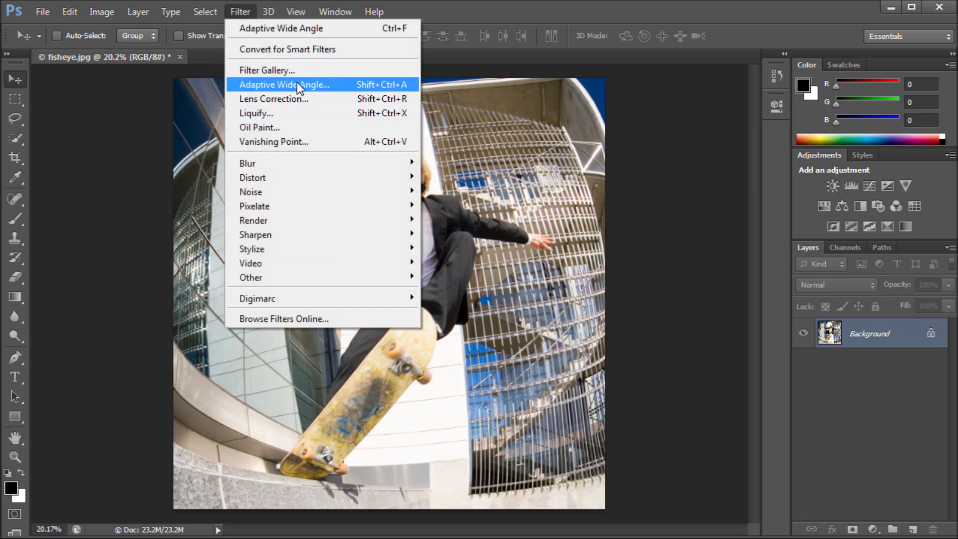
left_click(540, 16)
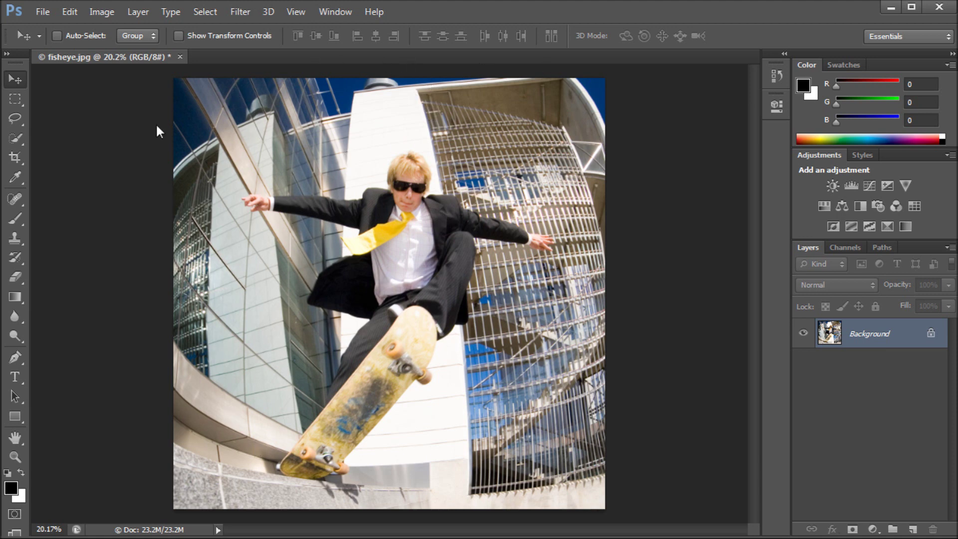
left_click(241, 12)
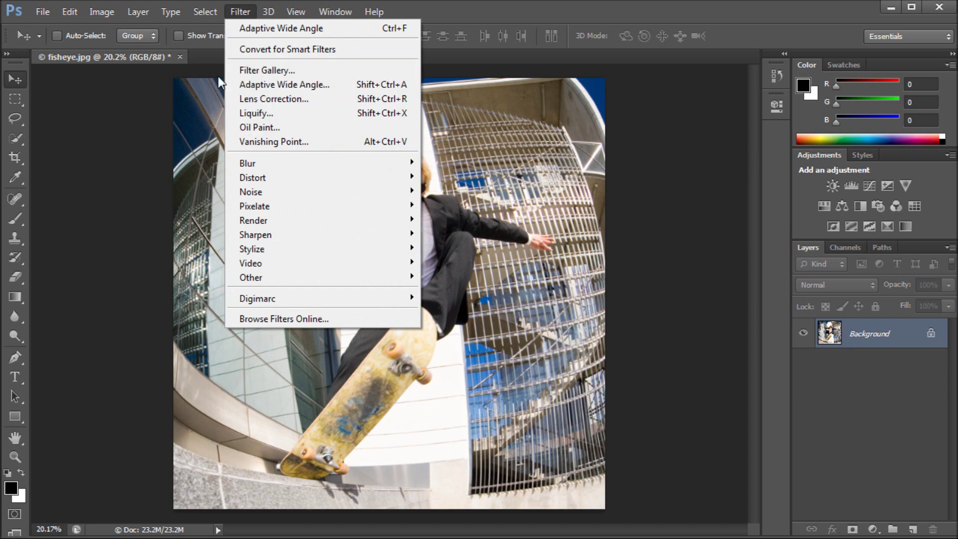
left_click(256, 84)
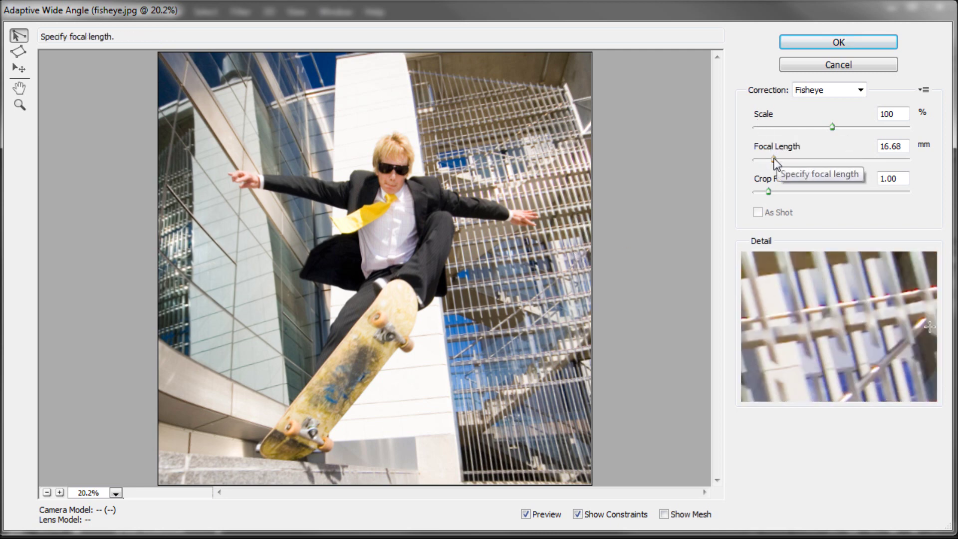
Step: Try focal lengths such as 14.67 mm on the Fisheye correction, settling on 15.68 mm
left_click_drag(773, 159, 771, 163)
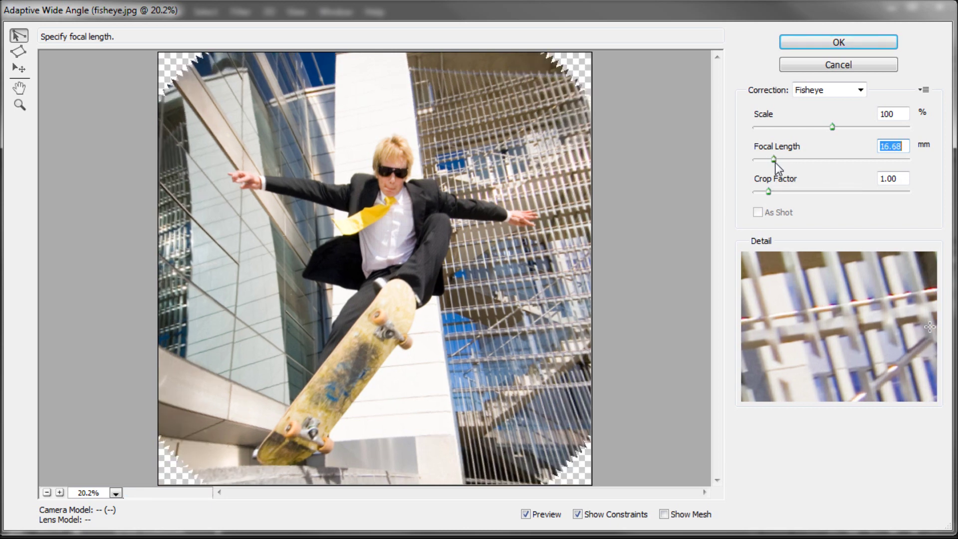
left_click_drag(775, 163, 773, 162)
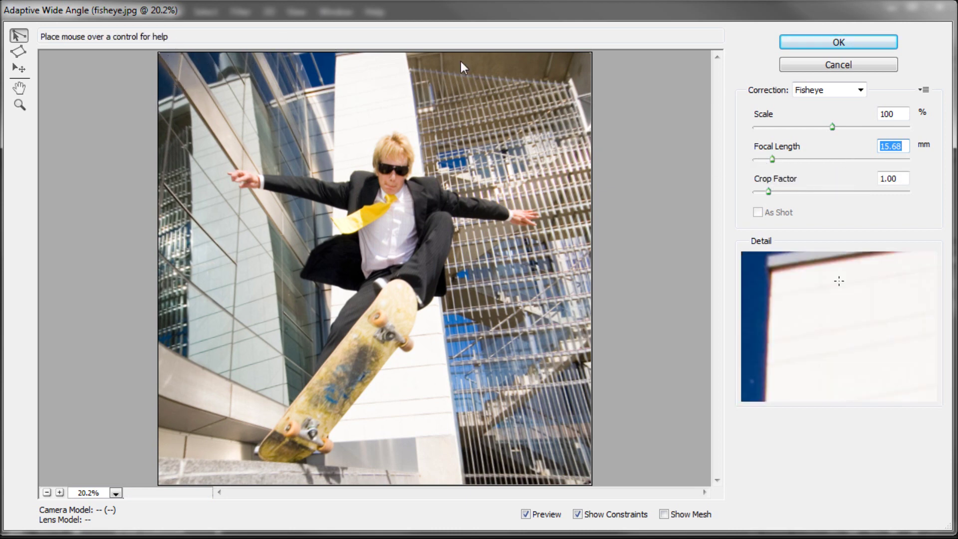
left_click_drag(772, 160, 770, 161)
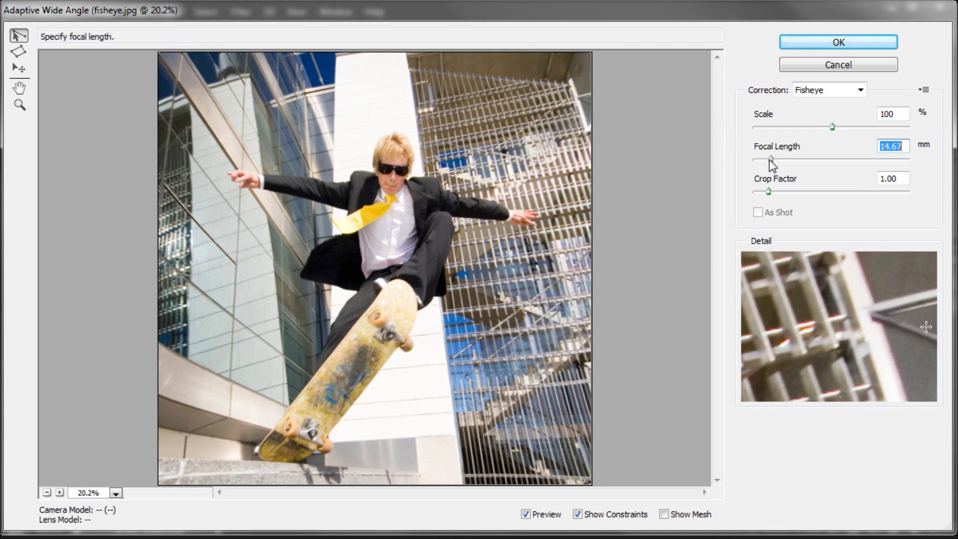
left_click_drag(769, 159, 771, 161)
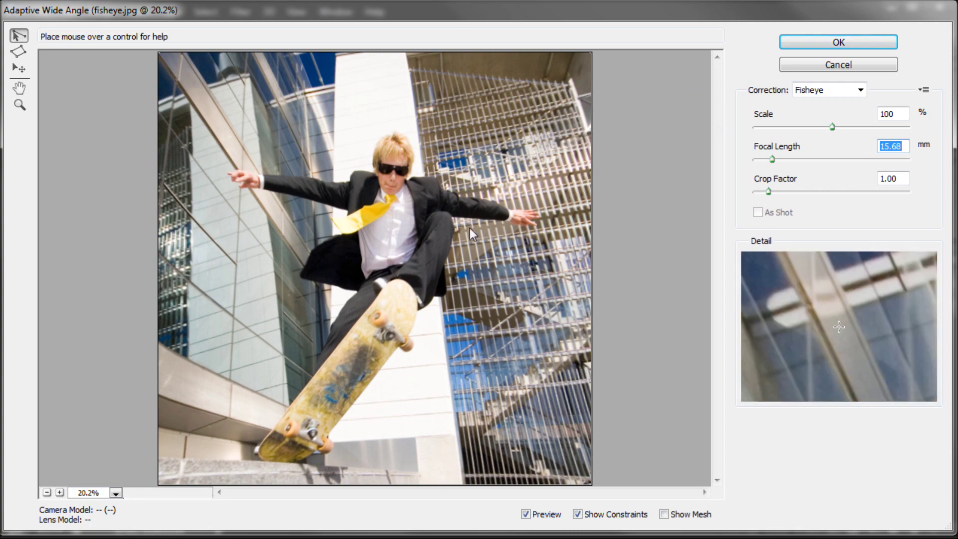
Step: Apply the 15.68 mm correction and compare it with the original fisheye.jpg snapshot in History
key("Return")
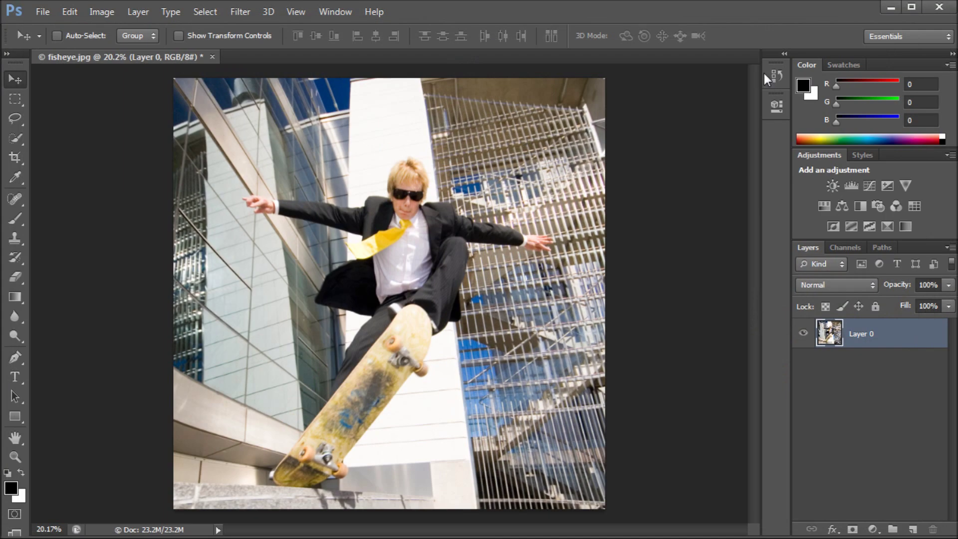
left_click(774, 75)
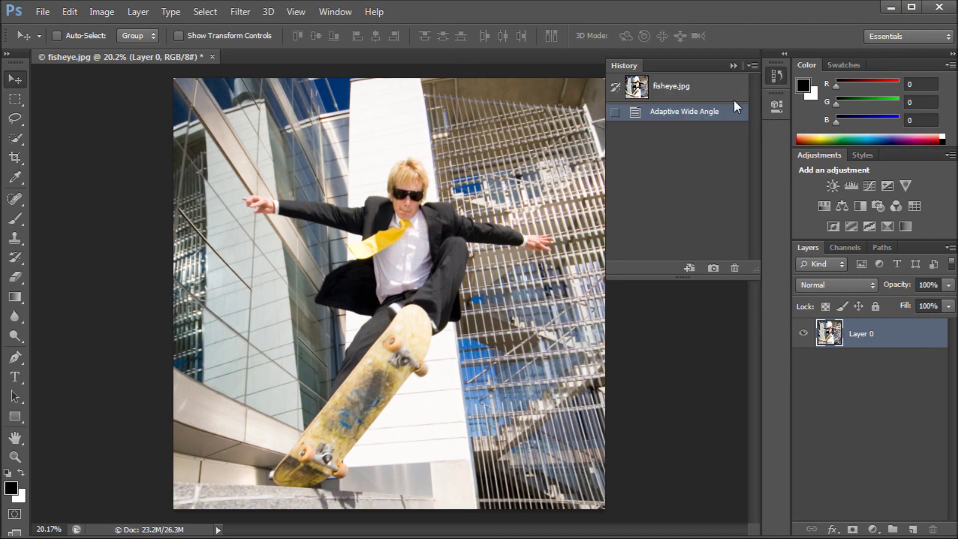
left_click(671, 84)
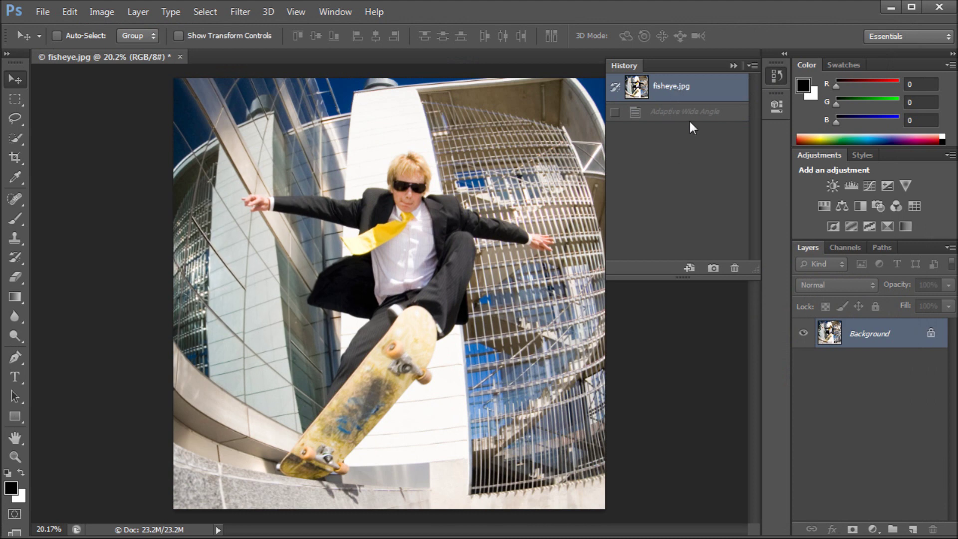
left_click(683, 109)
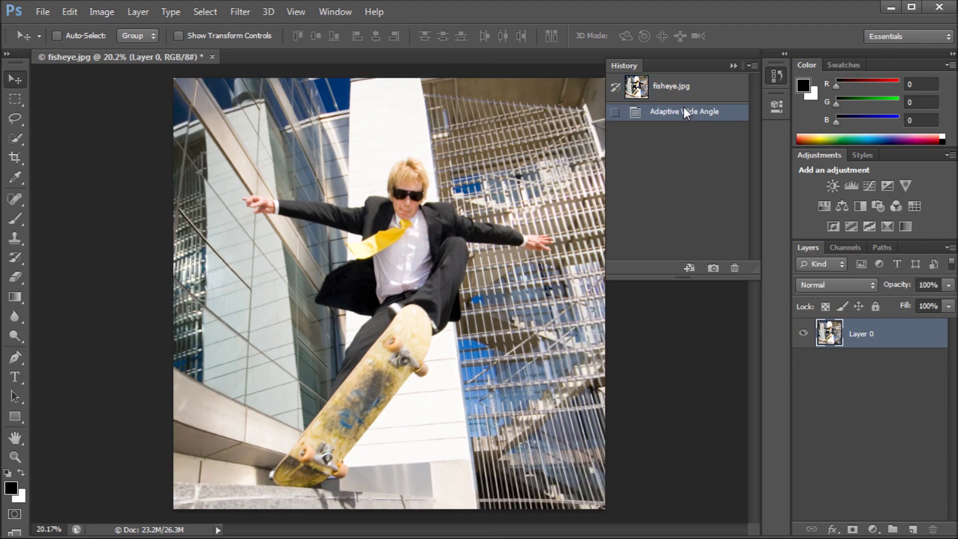
left_click(733, 66)
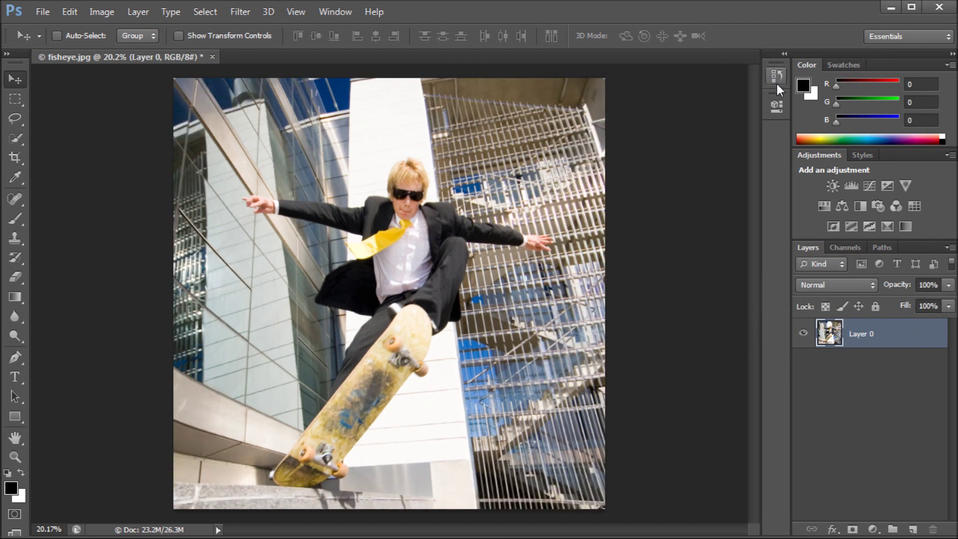
Step: Revert to the original fisheye.jpg snapshot in the History panel
left_click(776, 76)
left_click(704, 86)
left_click(737, 66)
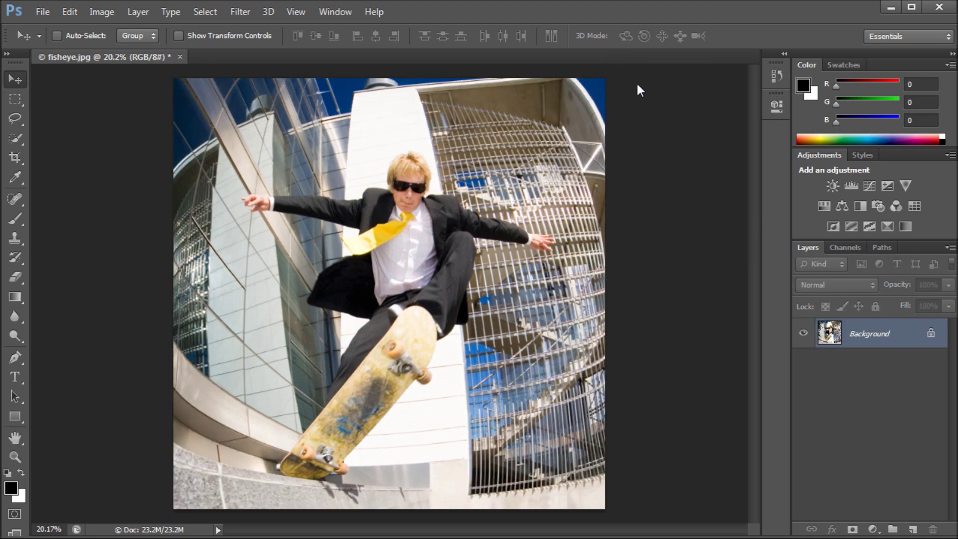
left_click(204, 10)
Step: Reopen Adaptive Wide Angle with a 25 mm focal length and pick the Polygon Constraint tool
left_click(244, 10)
left_click(251, 80)
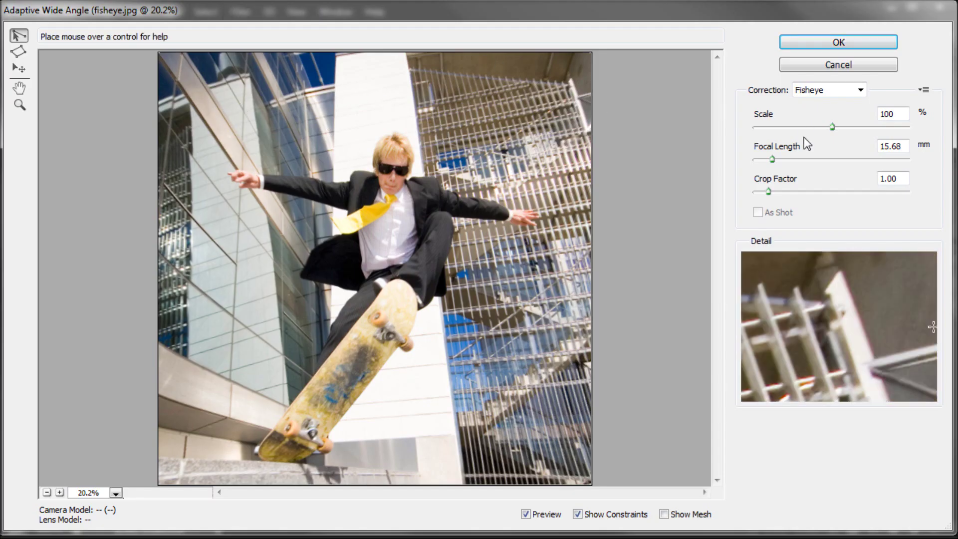
left_click(893, 146)
type("25")
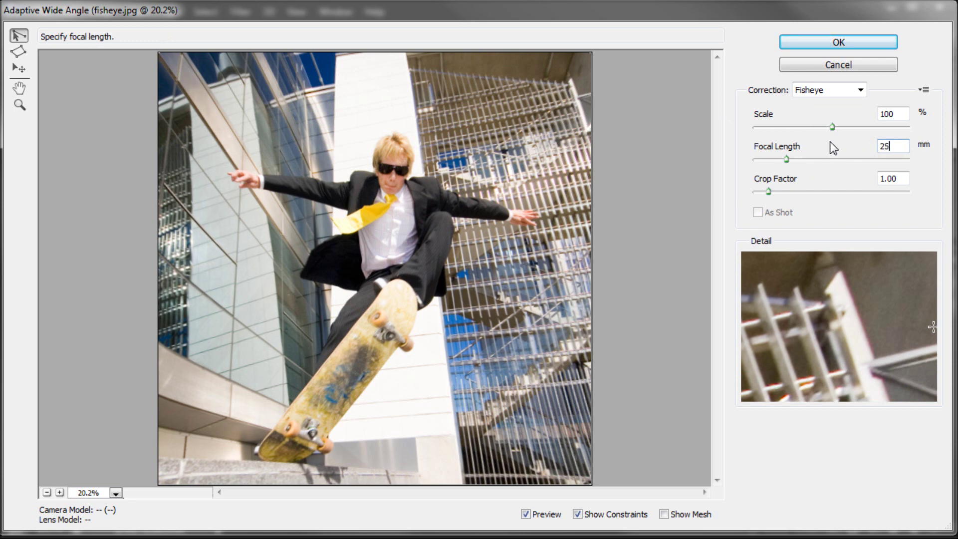
key("Return")
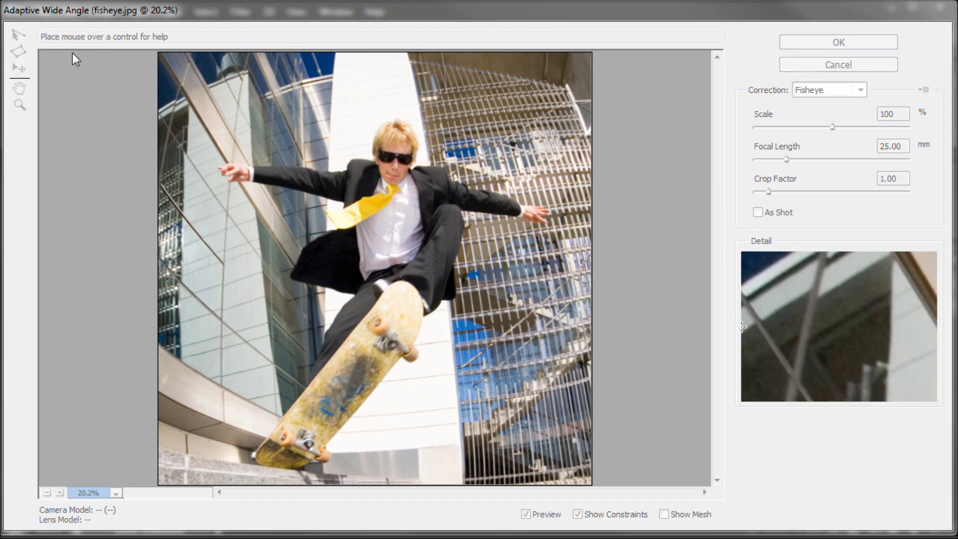
left_click(93, 13)
left_click(20, 52)
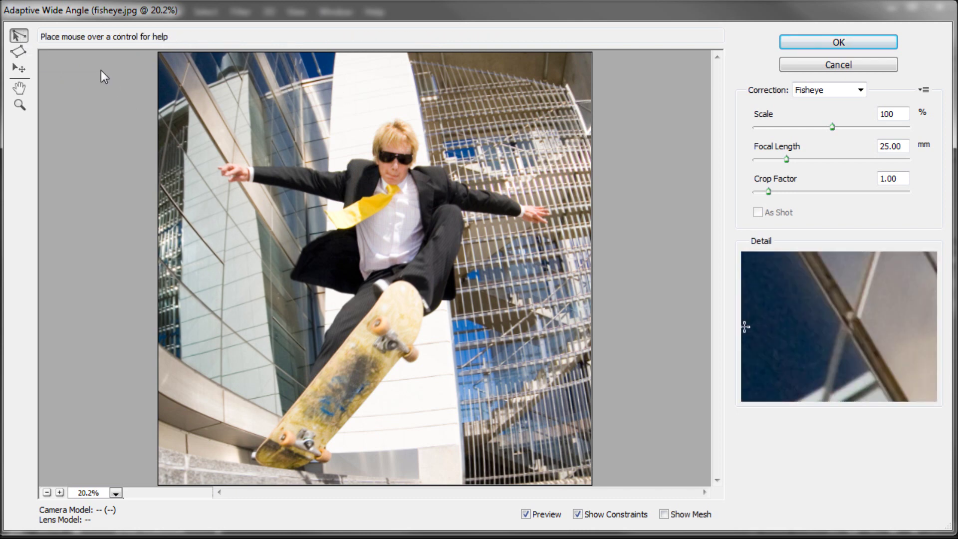
Step: Draw a constraint line along the white pillar's left edge, bending it to match
left_click(336, 54)
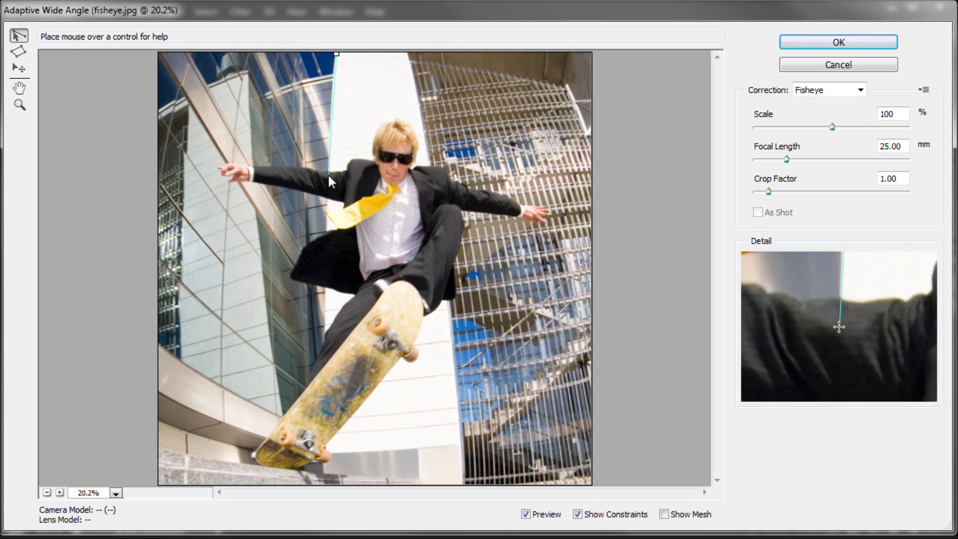
left_click(324, 333)
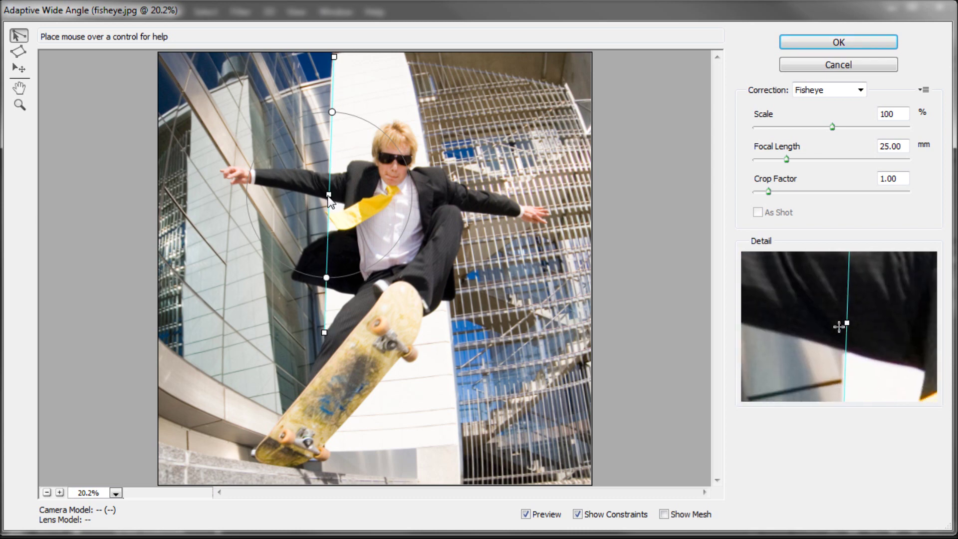
left_click_drag(328, 196, 327, 197)
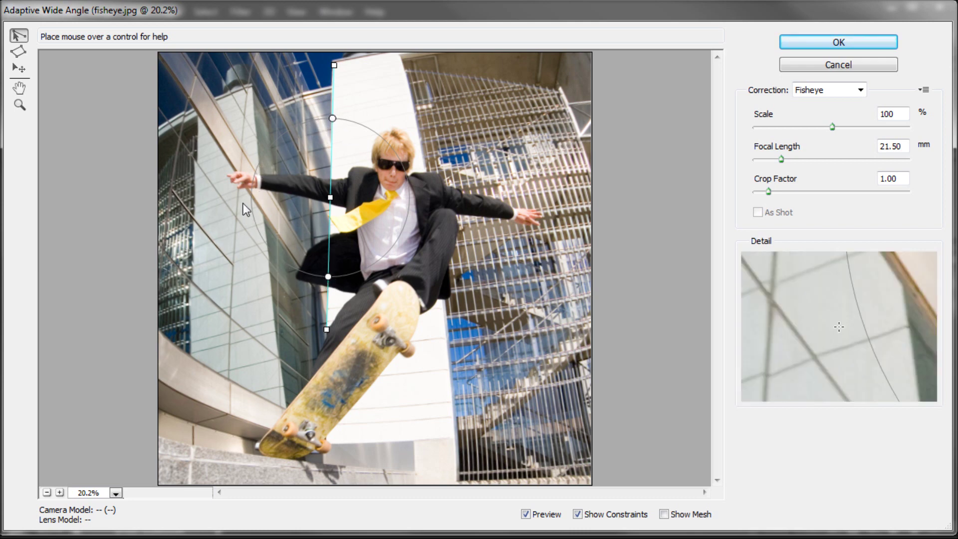
Step: Draw a constraint along the pillar's right edge, ending it on the grating edge
left_click(400, 54)
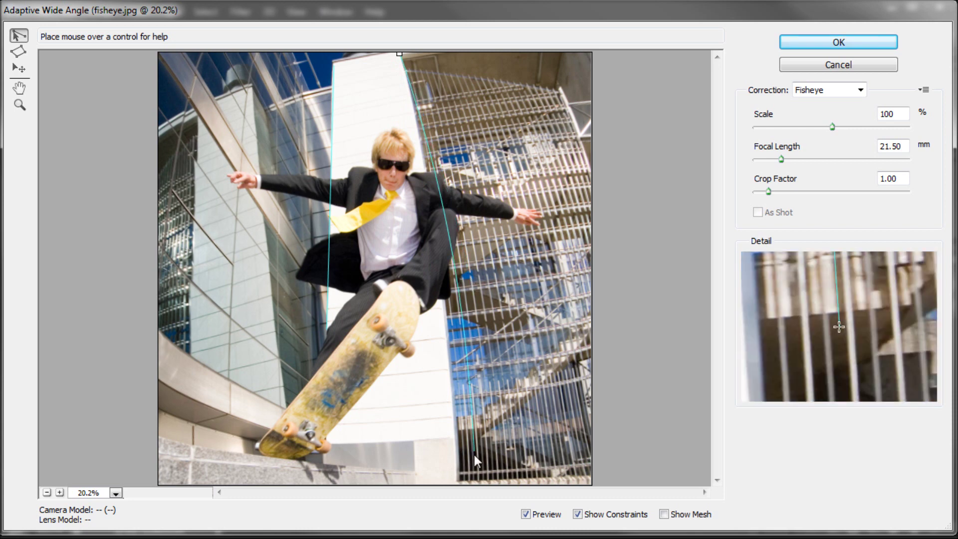
left_click(459, 483)
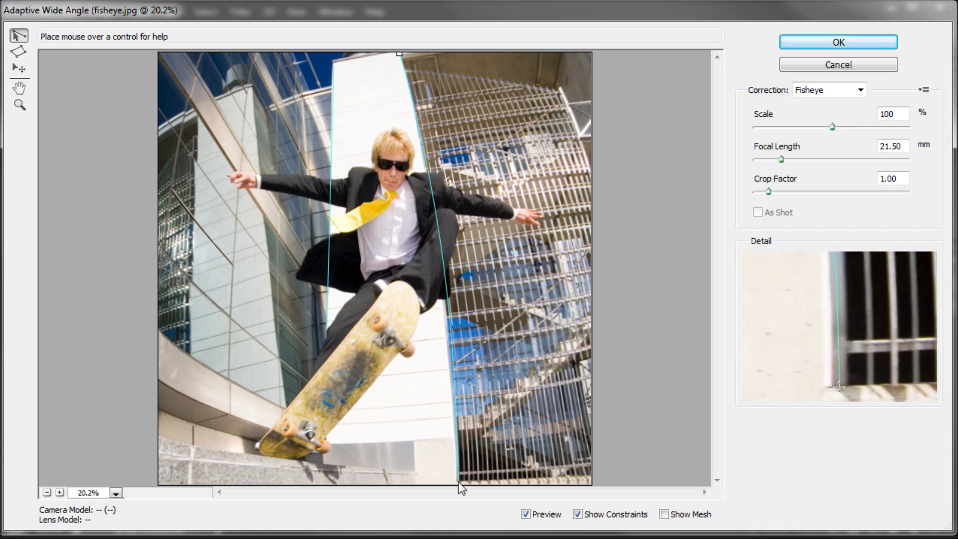
mouse_move(461, 488)
left_mouse_down()
mouse_move(469, 460)
mouse_move(408, 413)
mouse_move(295, 368)
mouse_move(446, 447)
mouse_move(454, 478)
left_mouse_up()
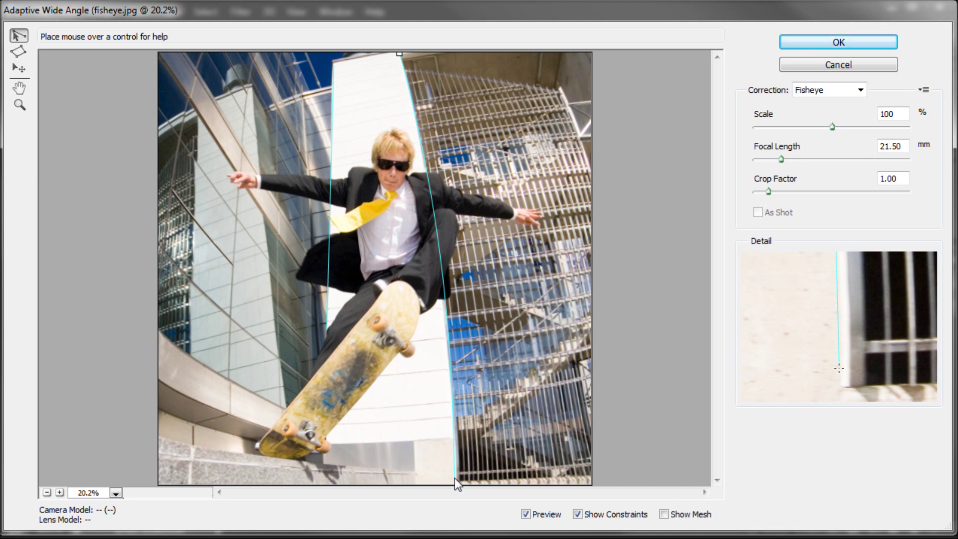
mouse_move(454, 478)
left_mouse_down()
mouse_move(442, 198)
mouse_move(484, 390)
mouse_move(464, 486)
mouse_move(486, 359)
mouse_move(457, 478)
left_mouse_up()
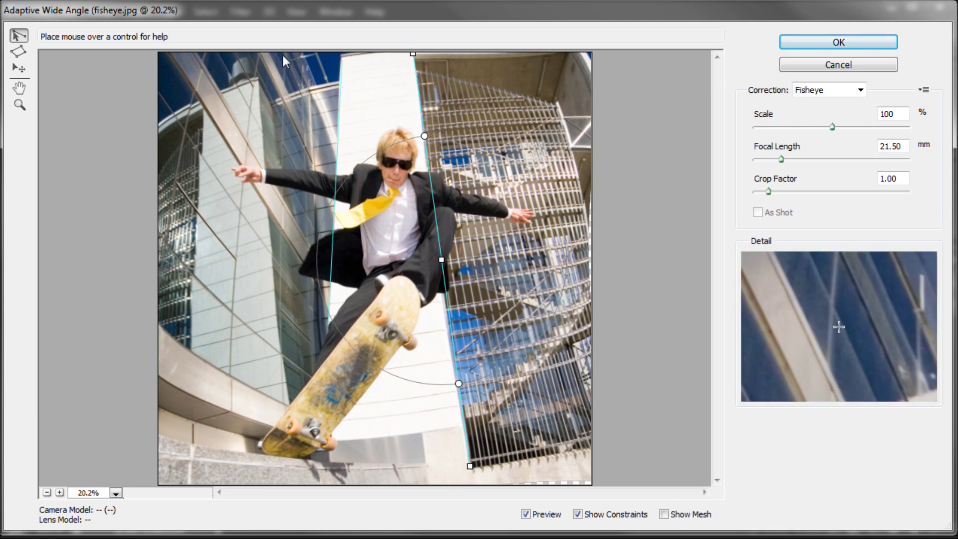
Step: Add constraint lines along two left-building columns, then apply the correction at 24.04 mm
left_click(260, 53)
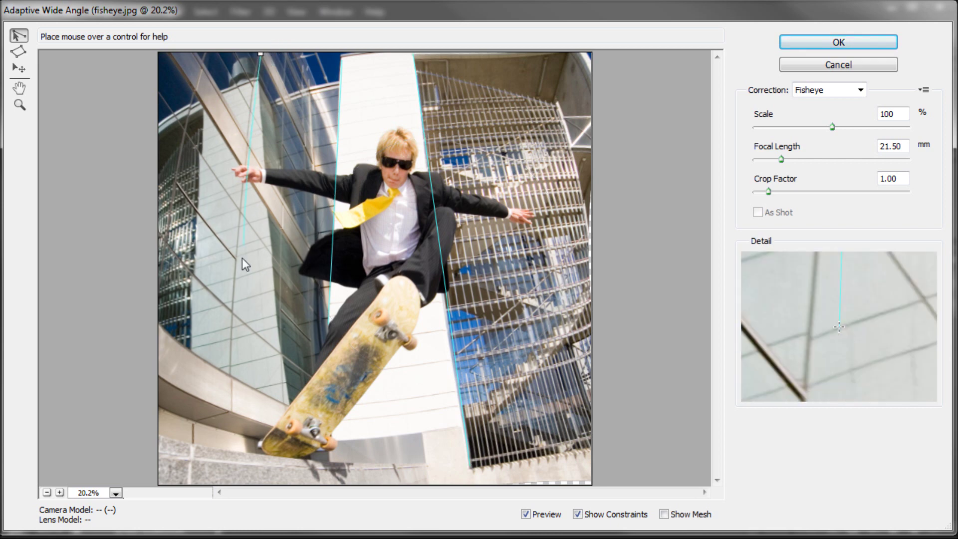
left_click(232, 378)
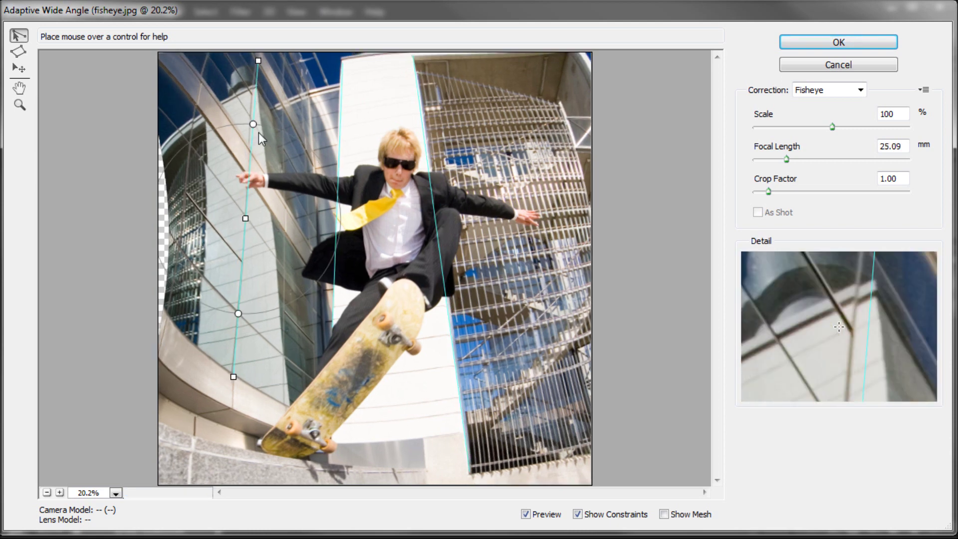
left_click(286, 54)
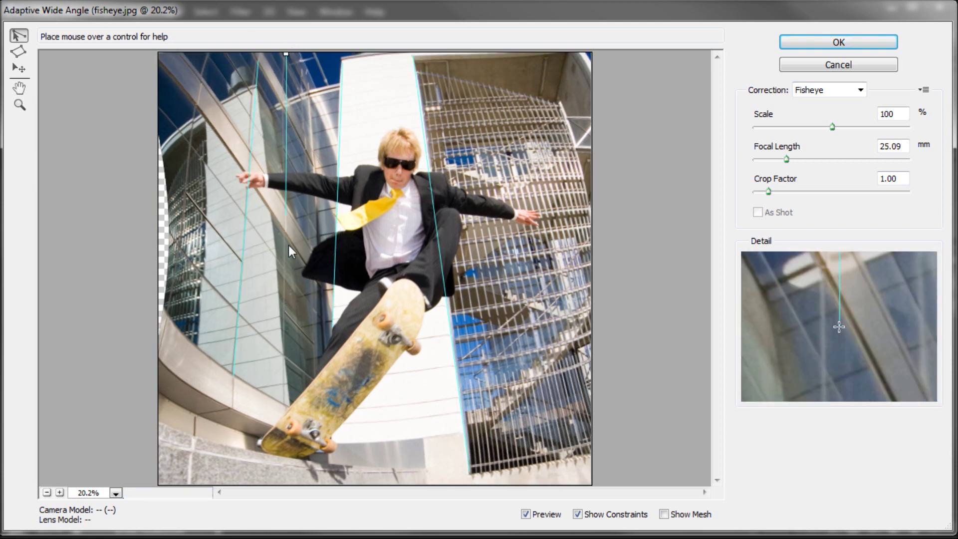
left_click(285, 399)
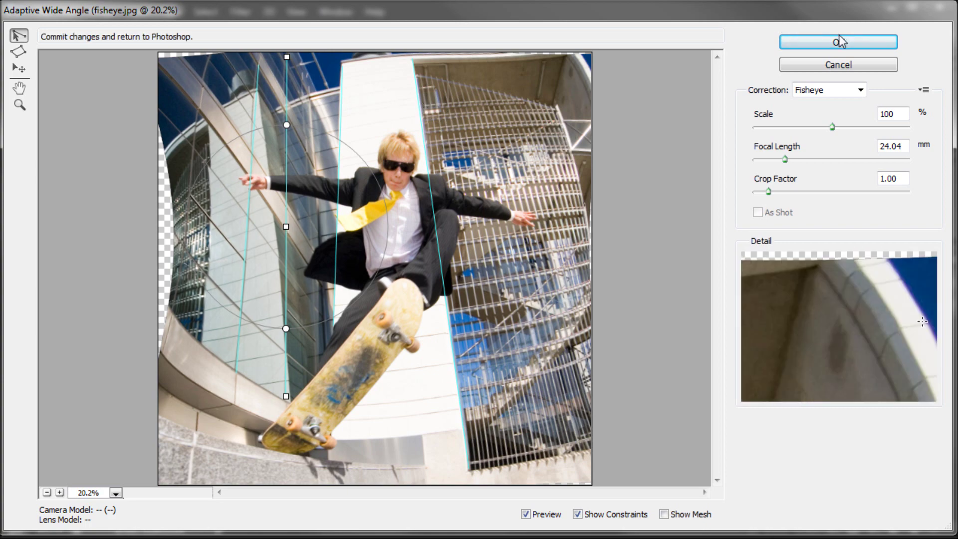
key("Return")
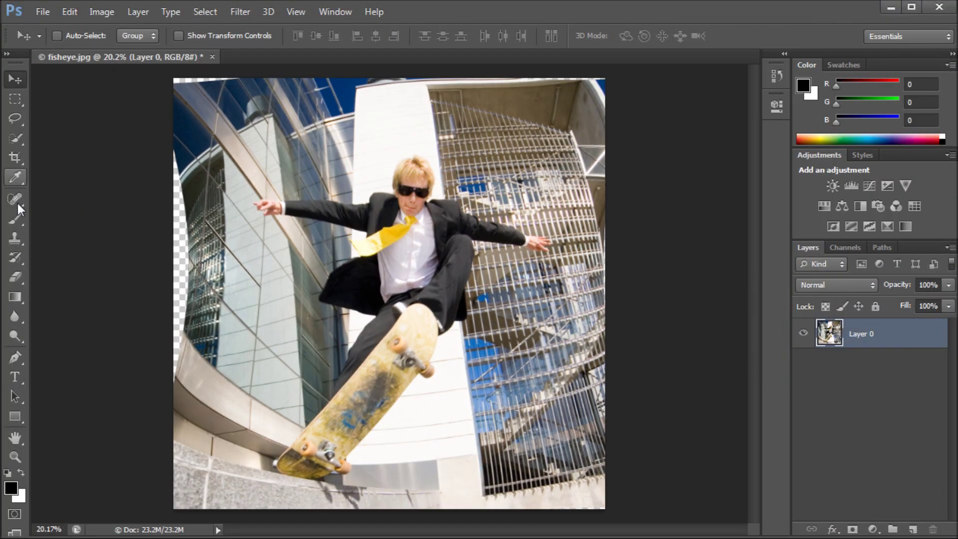
Step: Crop the left, top and bottom edges inside the transparent areas and commit the crop
left_click(16, 162)
mouse_move(176, 295)
left_mouse_down()
mouse_move(260, 287)
mouse_move(182, 292)
mouse_move(194, 284)
mouse_move(185, 283)
left_mouse_up()
mouse_move(393, 88)
left_mouse_down()
mouse_move(392, 71)
mouse_move(391, 84)
left_mouse_up()
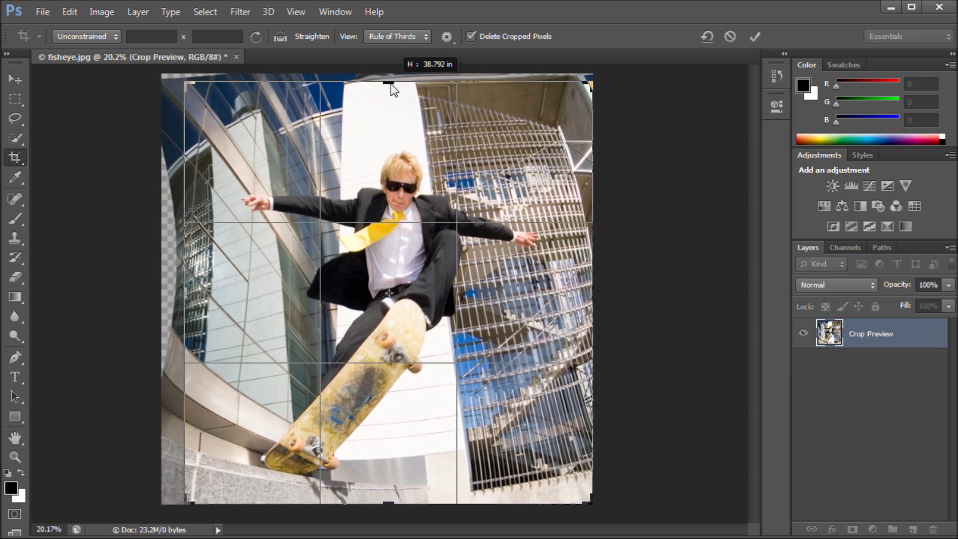
left_click_drag(382, 496, 394, 488)
left_click_drag(391, 97, 394, 99)
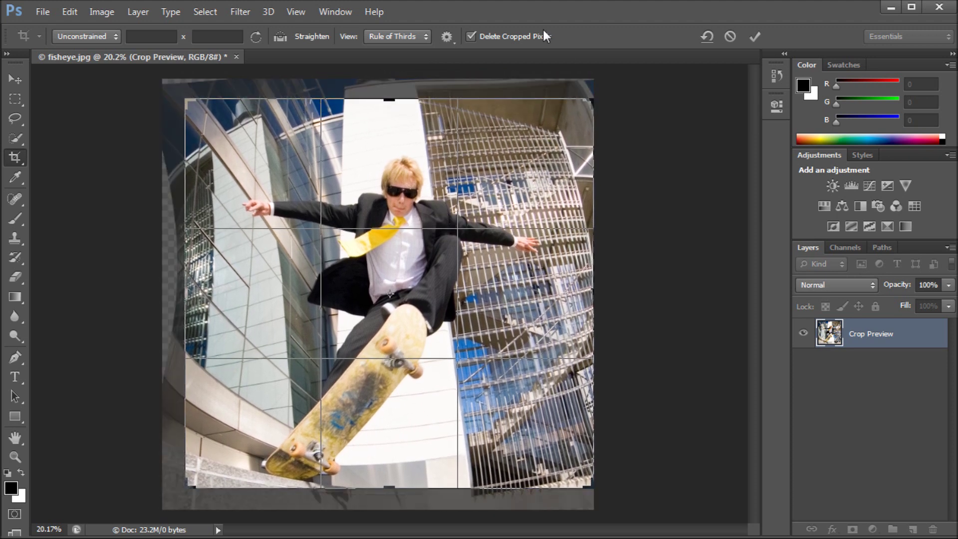
left_click(754, 36)
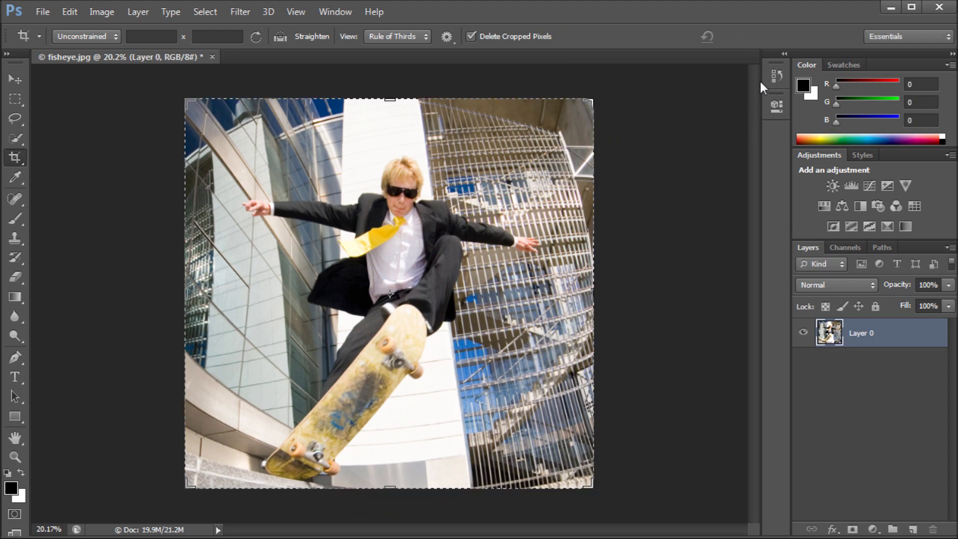
Step: Compare the original fisheye.jpg with the cropped result in History, ending on the crop
left_click(776, 75)
left_click(714, 91)
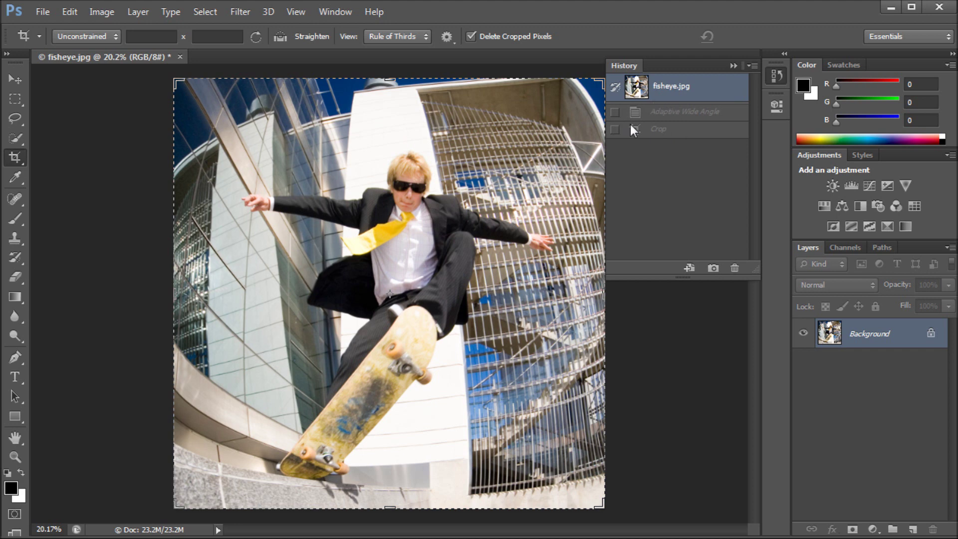
left_click(657, 132)
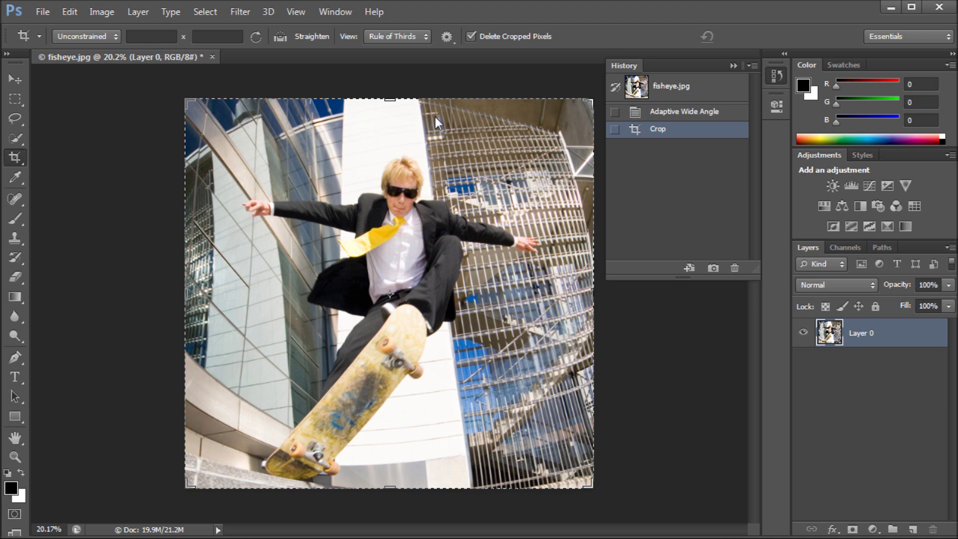
left_click(681, 82)
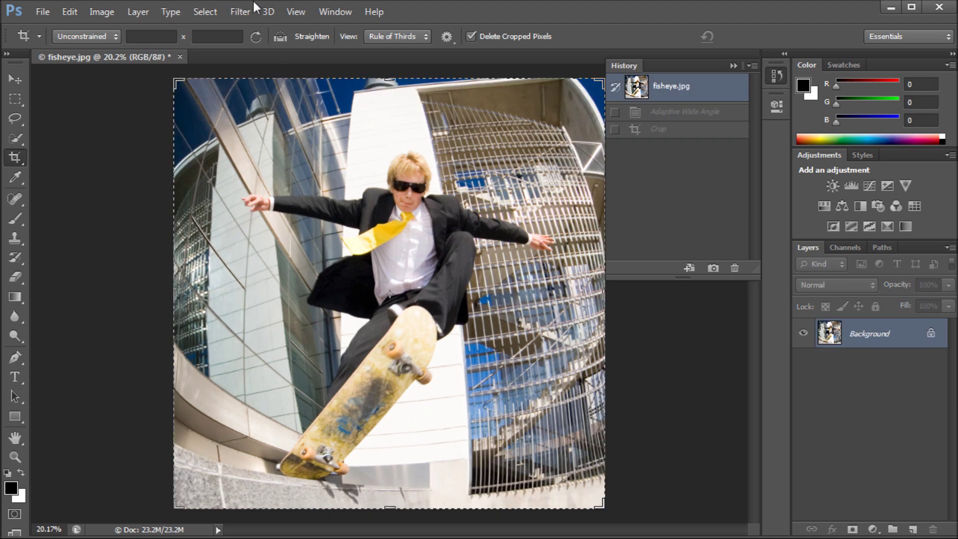
left_click(672, 130)
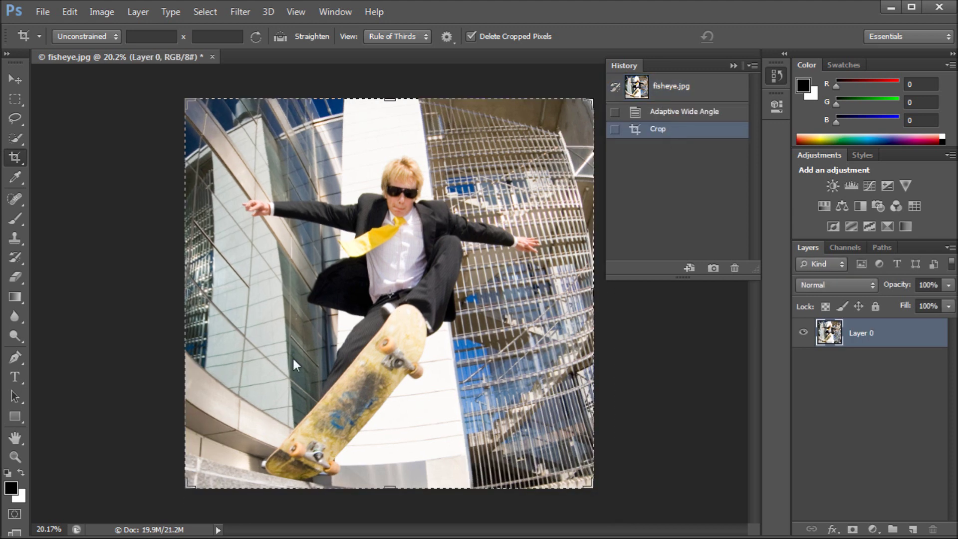